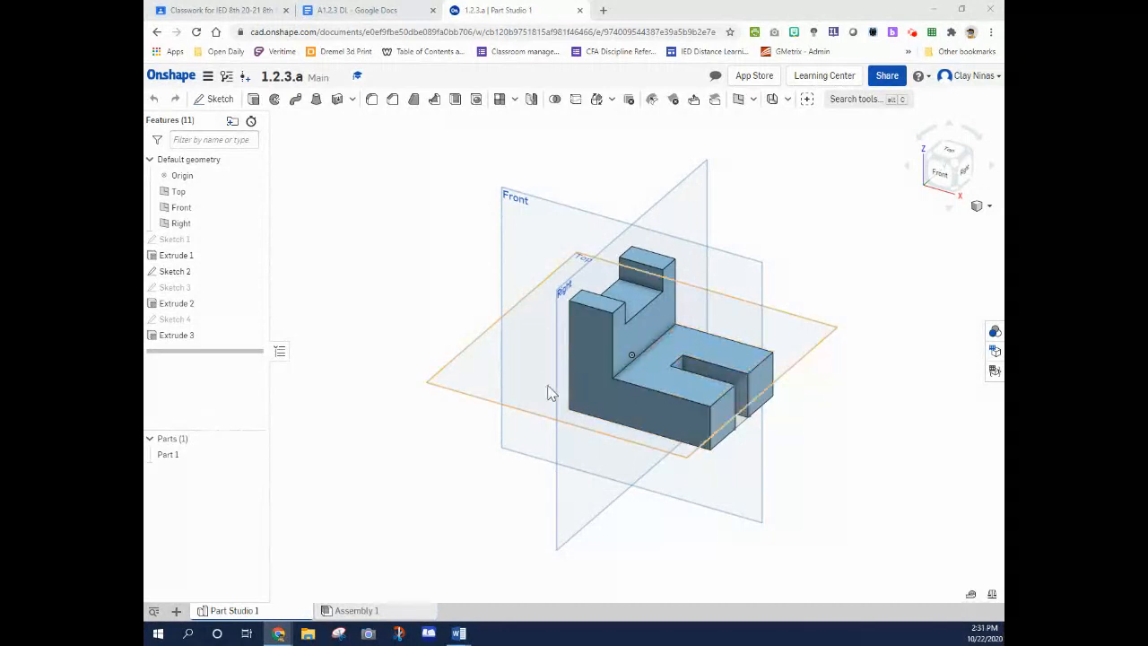
Start a new drawing of Part 1 and compare the recently used templates for the ANSI and ISO standards
left_click(177, 458)
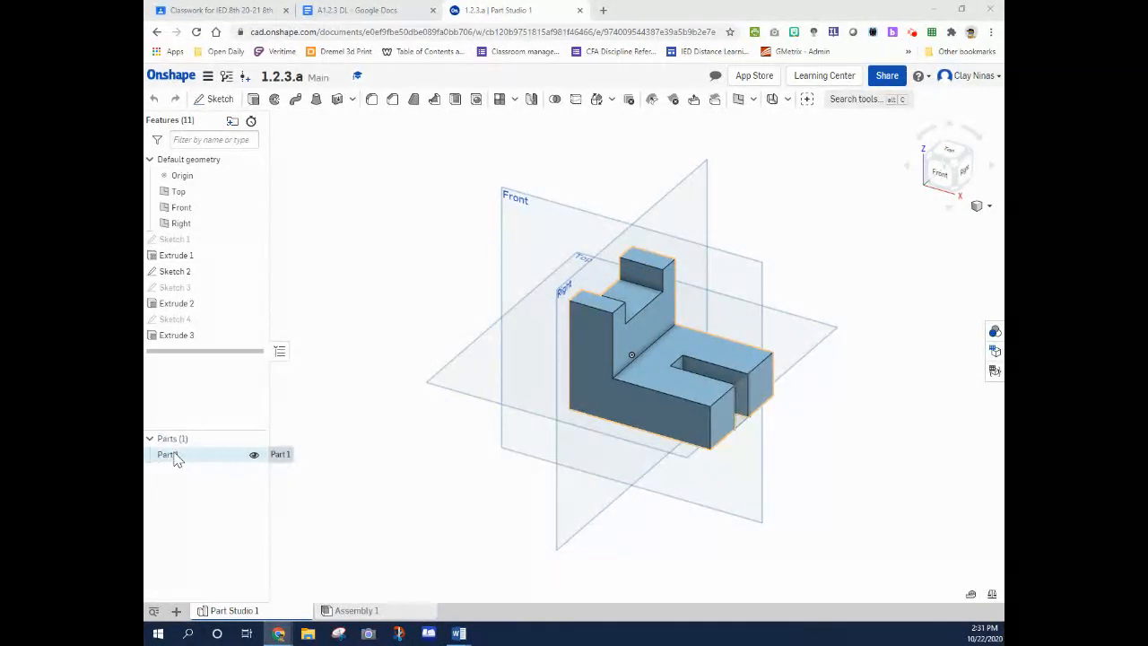
right_click(176, 458)
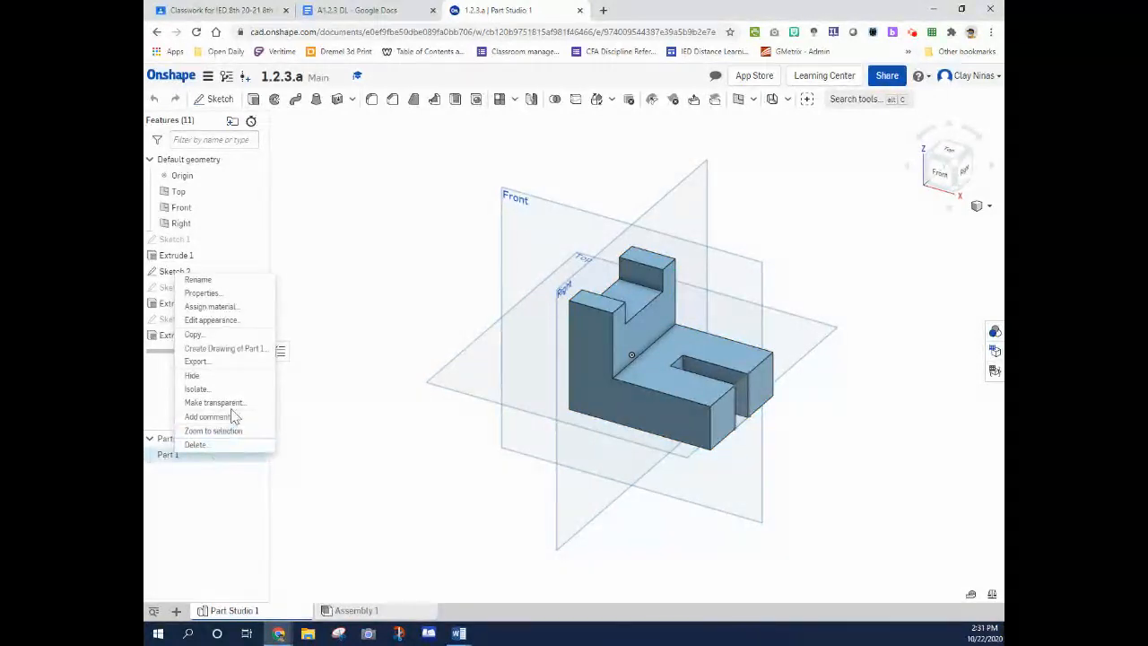
left_click(224, 349)
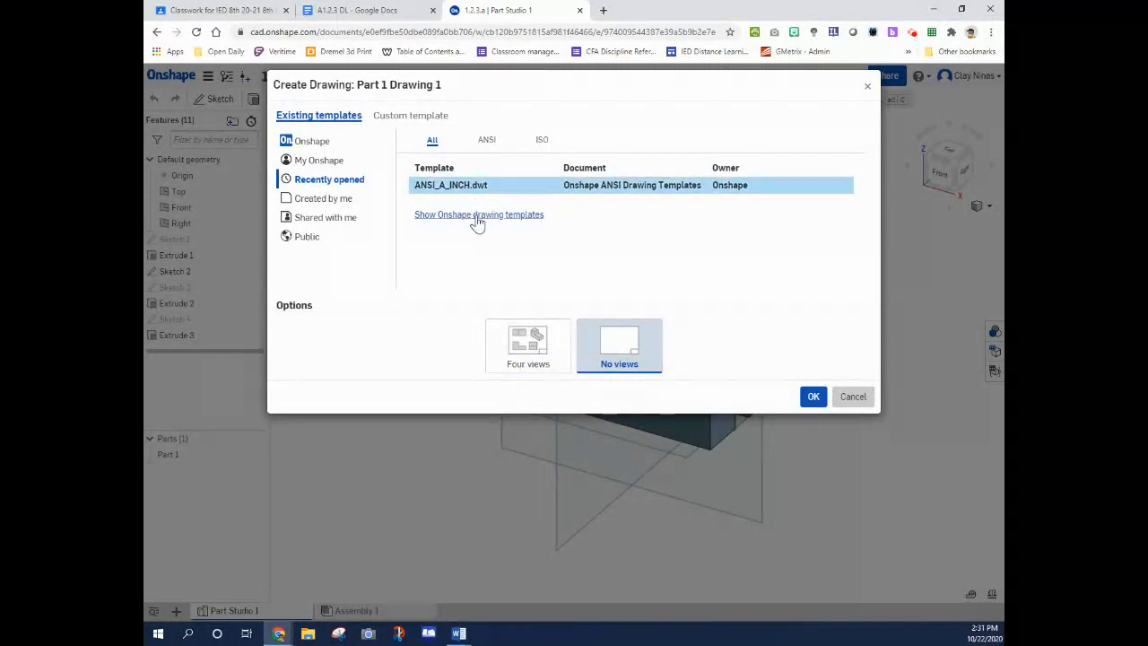
left_click(486, 140)
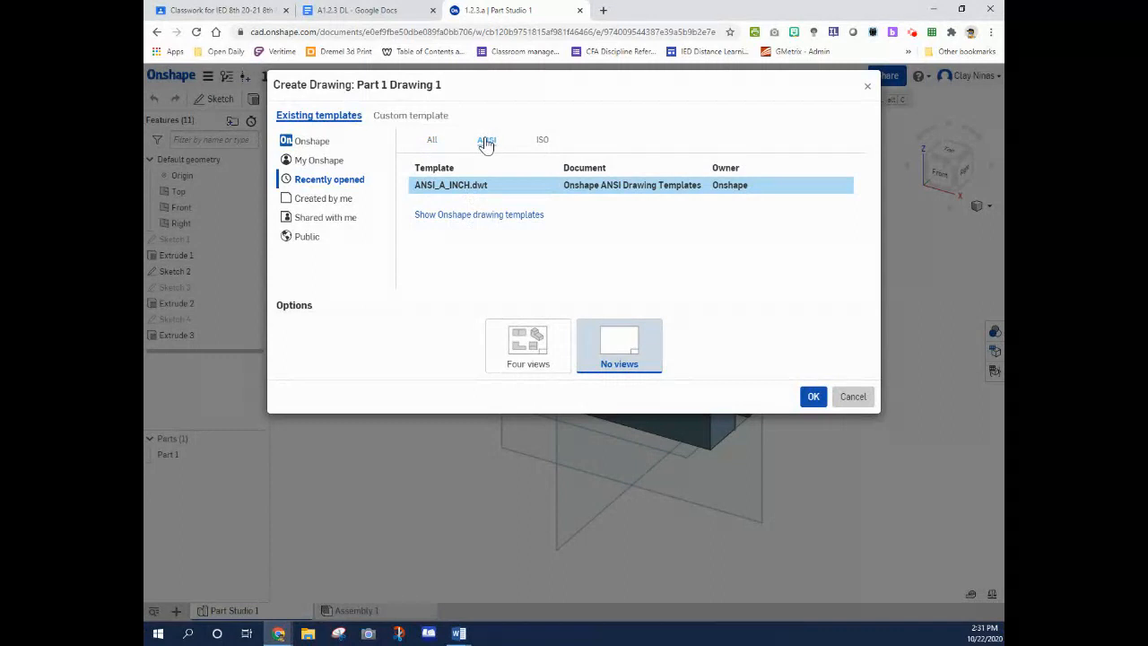
left_click(542, 141)
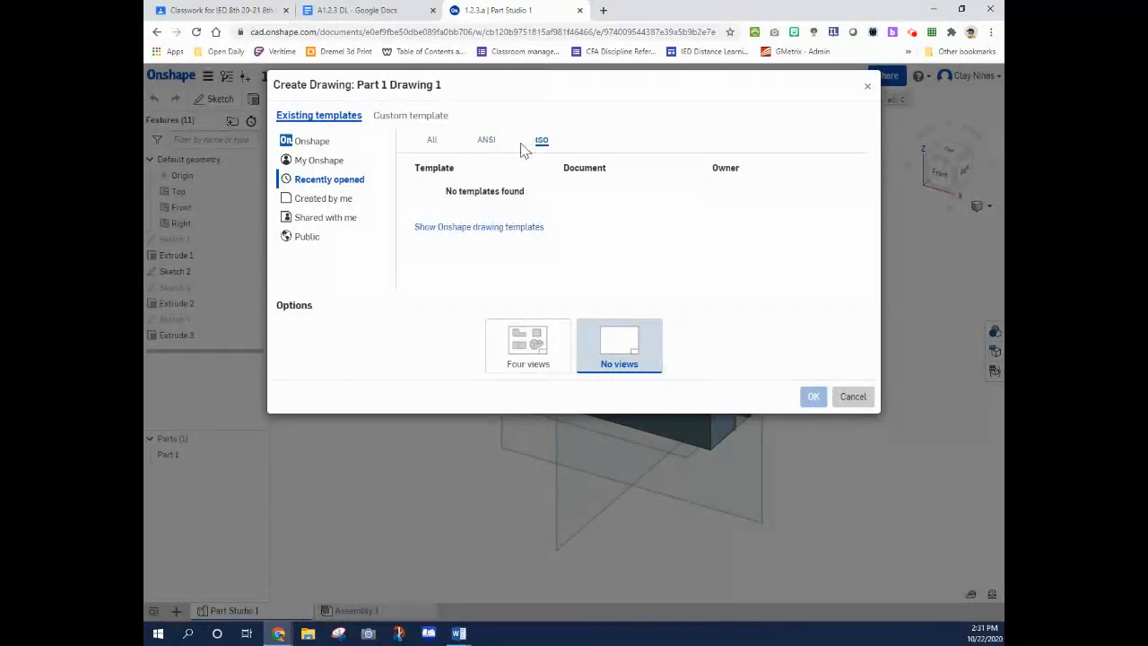
left_click(486, 141)
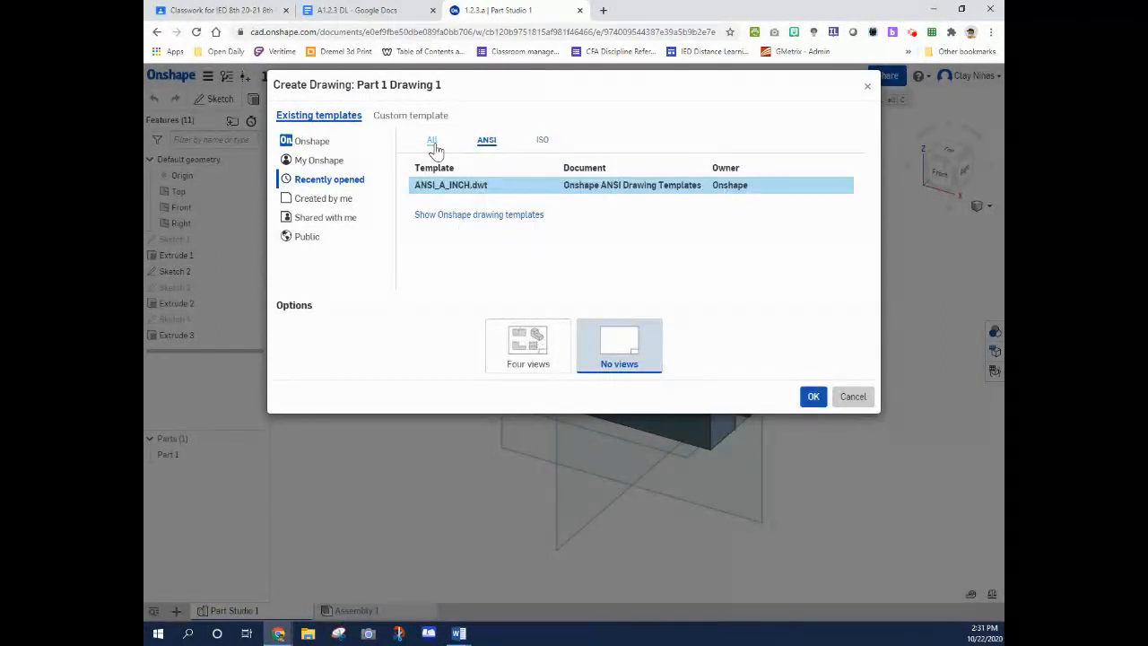
left_click(429, 143)
left_click(486, 141)
Create the drawing from Onshape's own ANSI_A_INCH.dwt template with no views
left_click(314, 146)
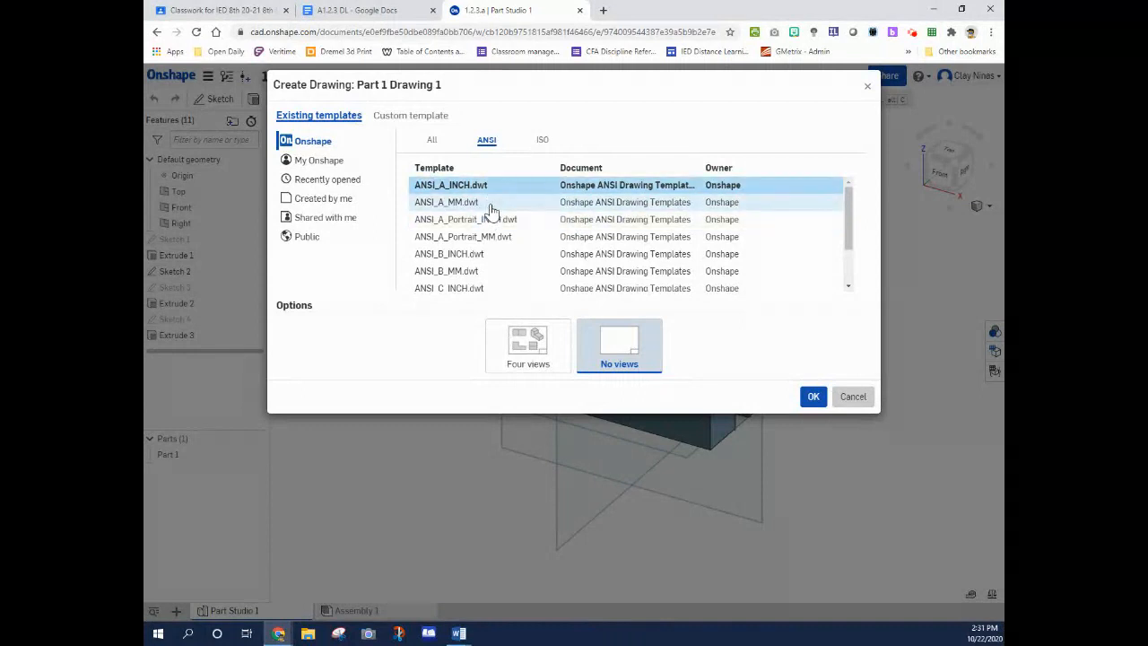
scroll(494, 254, "down", 2)
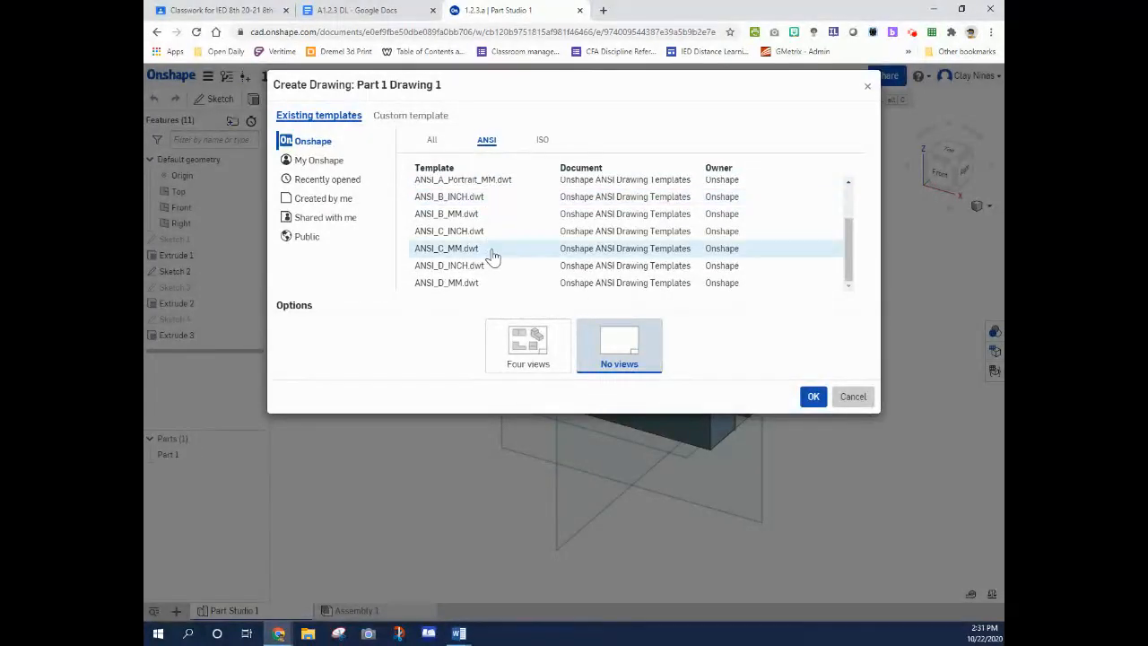
scroll(471, 248, "up", 2)
scroll(472, 240, "down", 2)
scroll(471, 242, "up", 2)
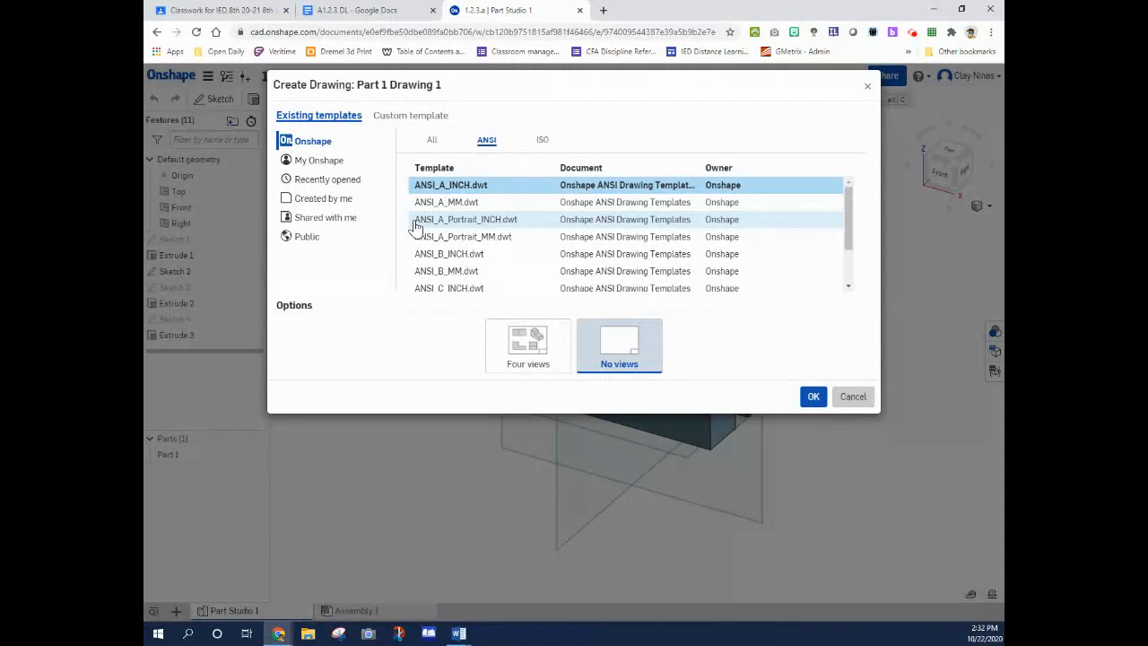
left_click(492, 189)
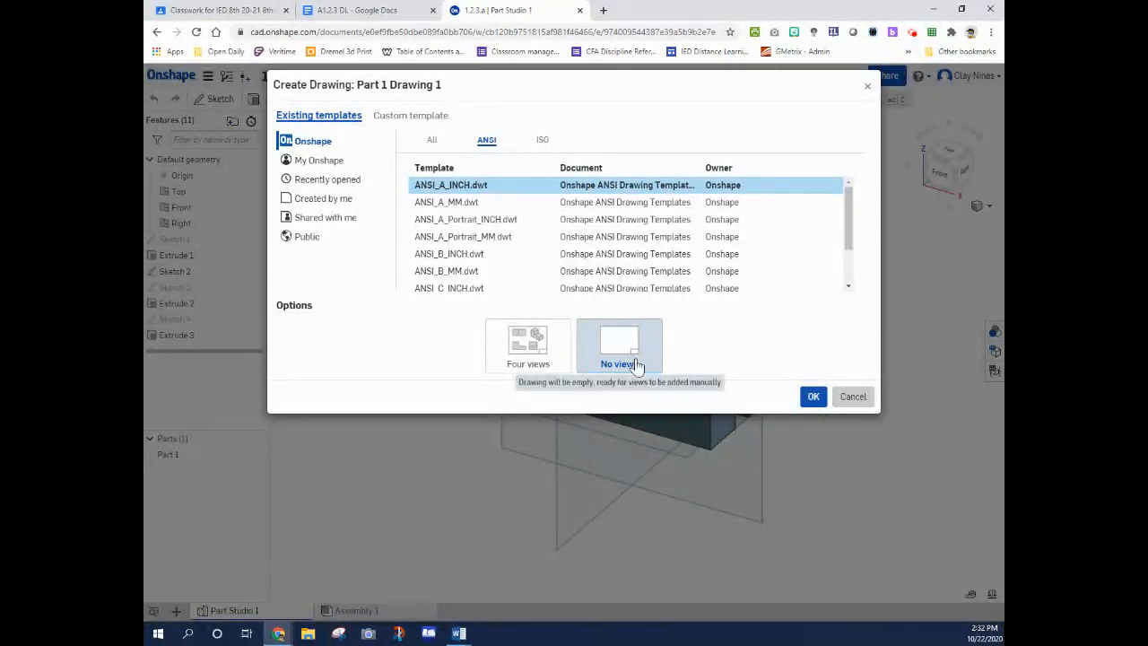
left_click(814, 400)
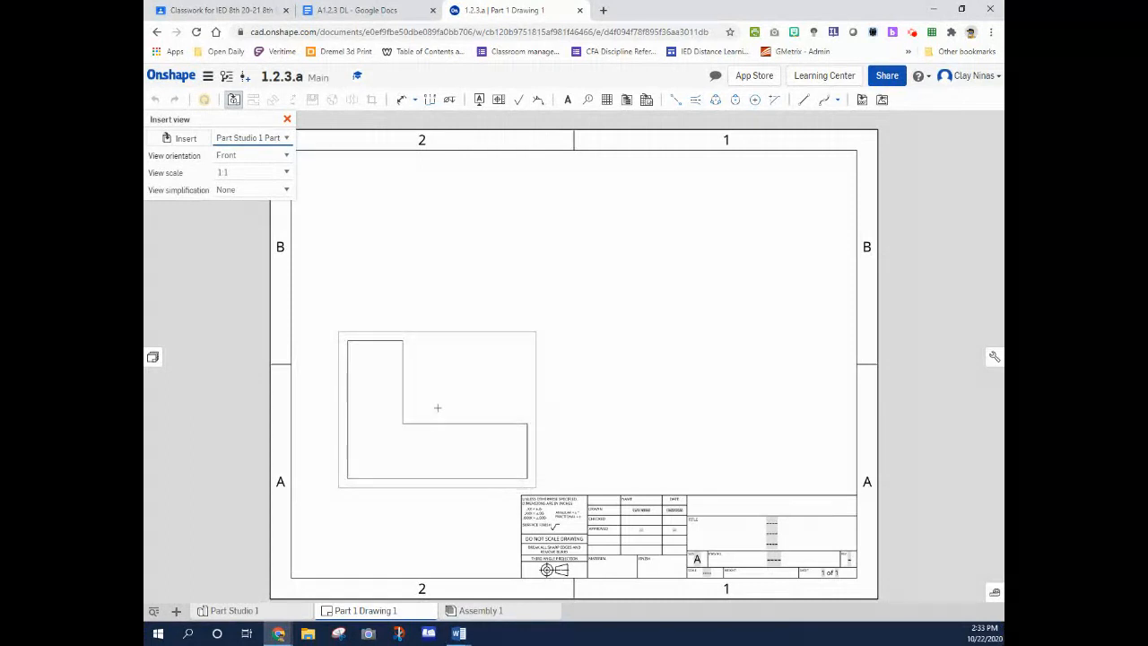
Place the front view at 1:1 scale in the sheet's lower-left area and project the top view above it
left_click(438, 407)
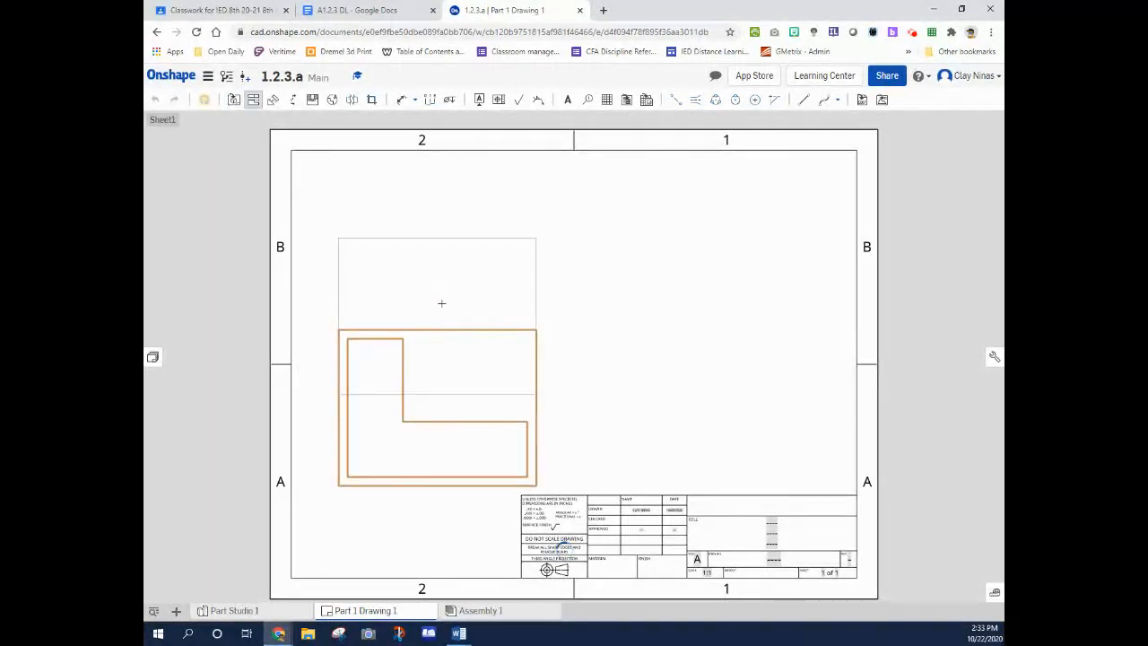
left_click(436, 223)
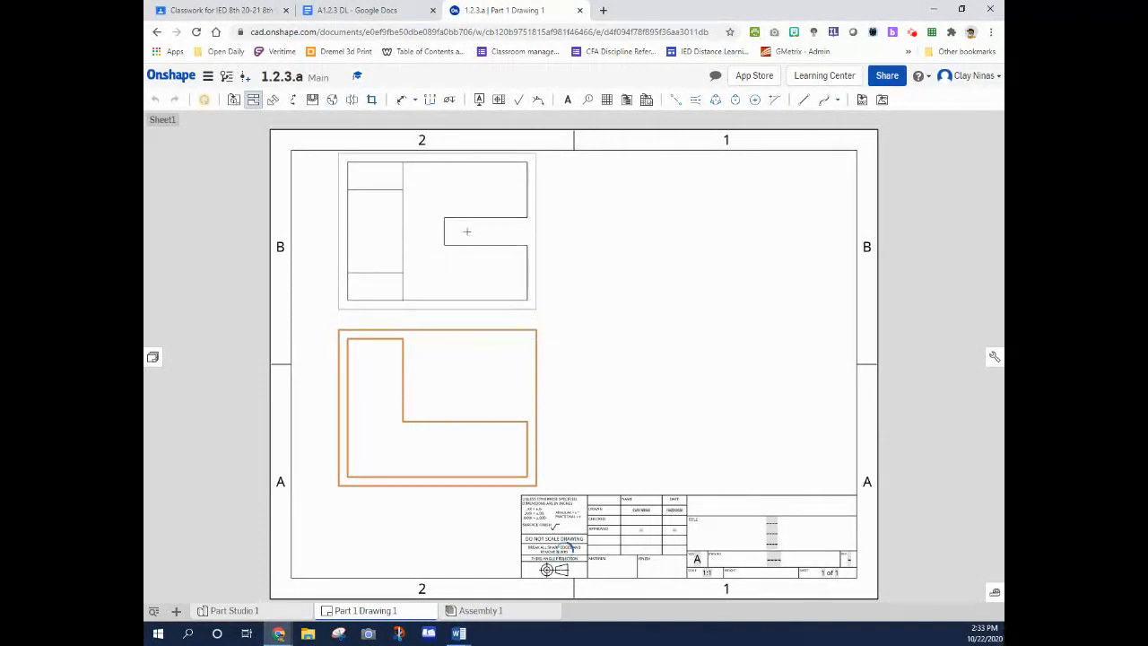
left_click(467, 231)
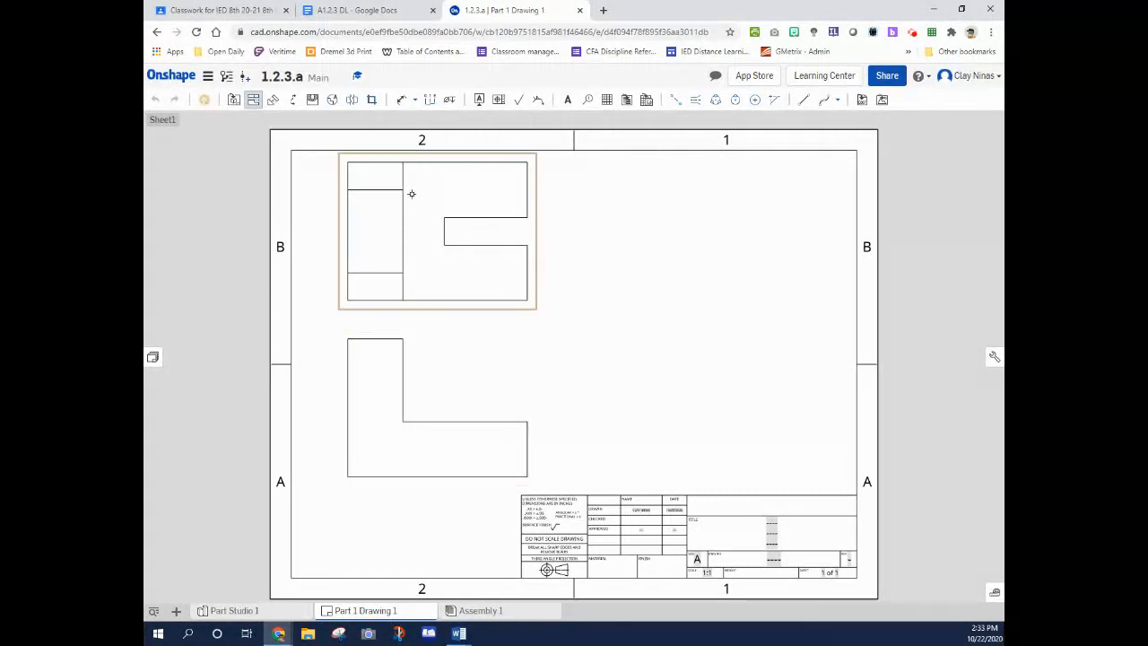
Project the right-side view and an isometric view from the front view onto the sheet's right half
left_click(256, 101)
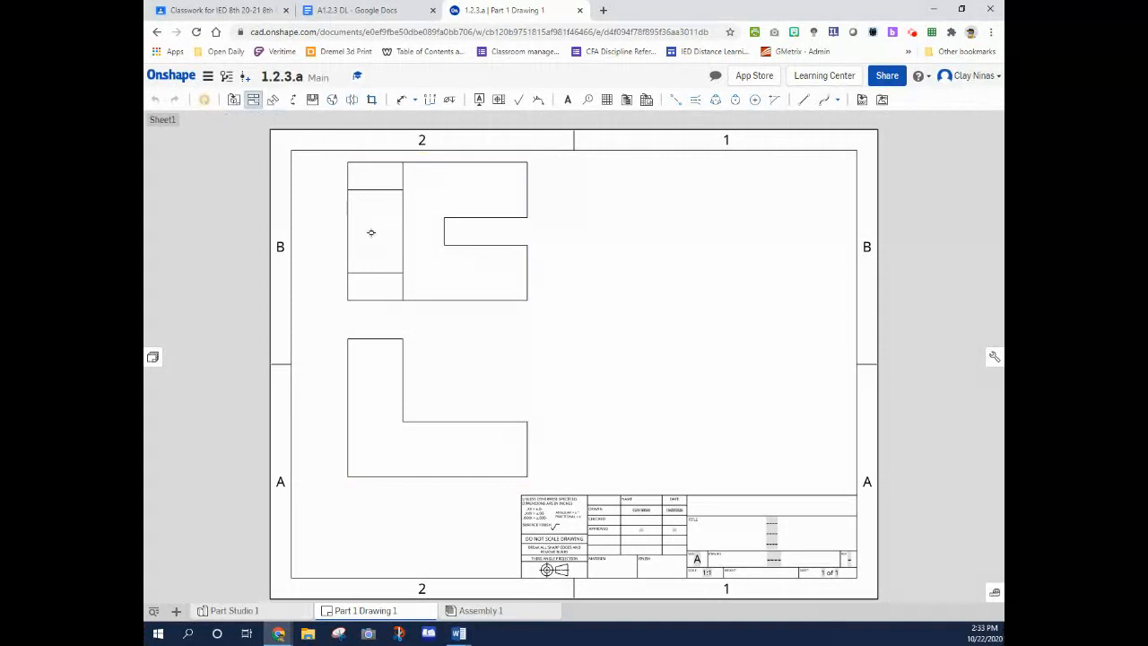
left_click(515, 384)
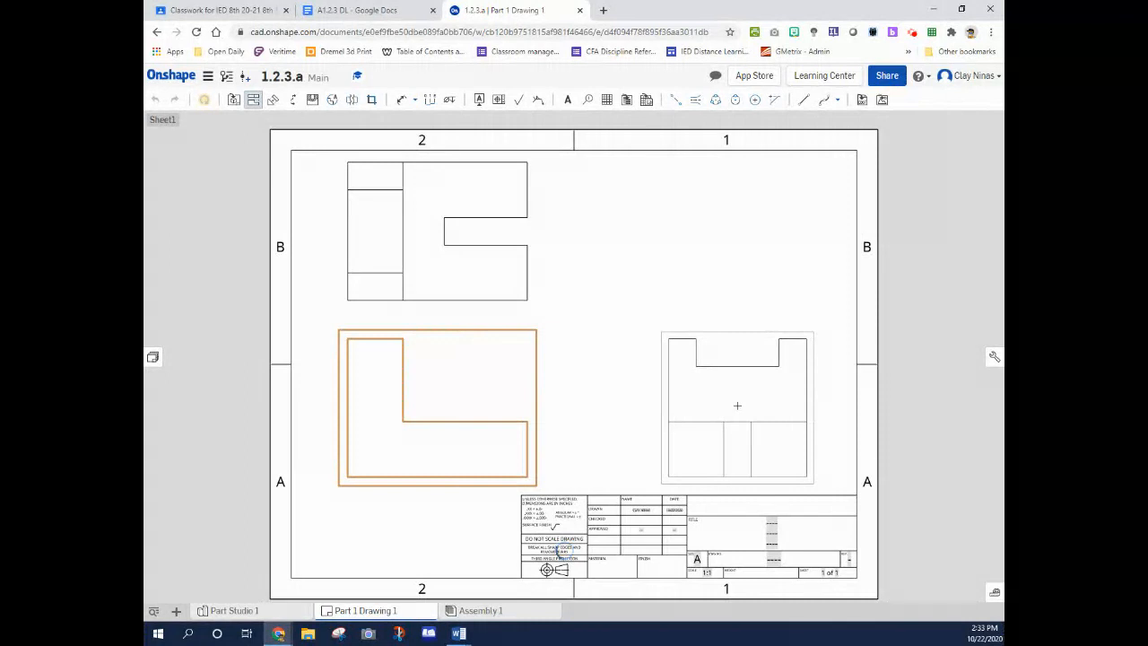
left_click(737, 406)
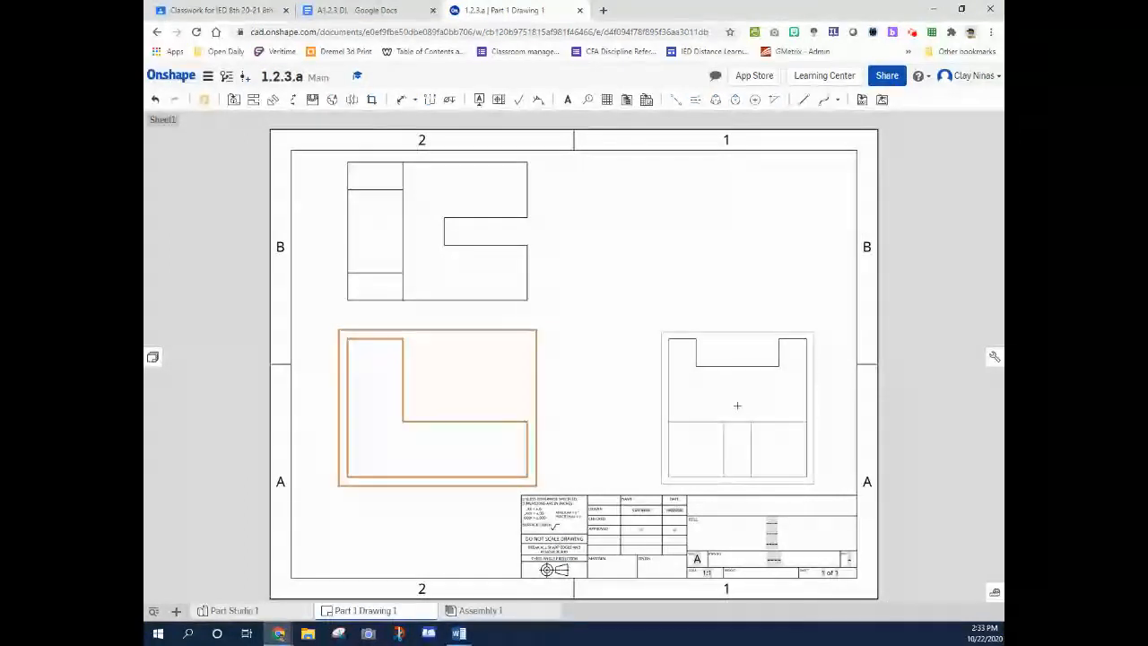
left_click(480, 403)
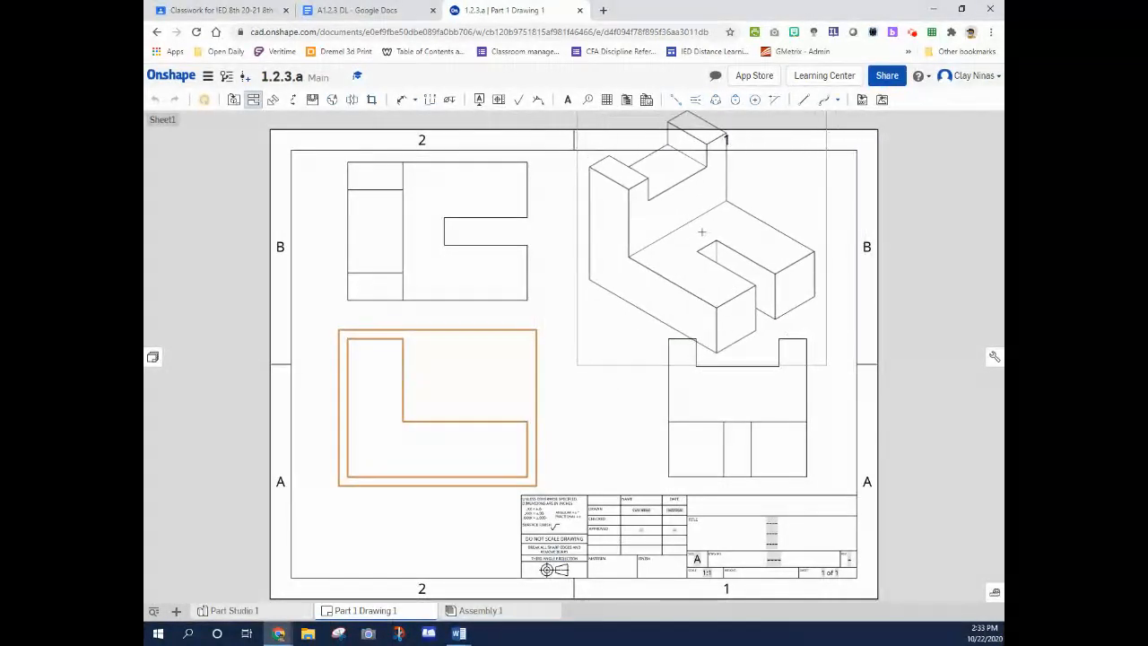
left_click(693, 238)
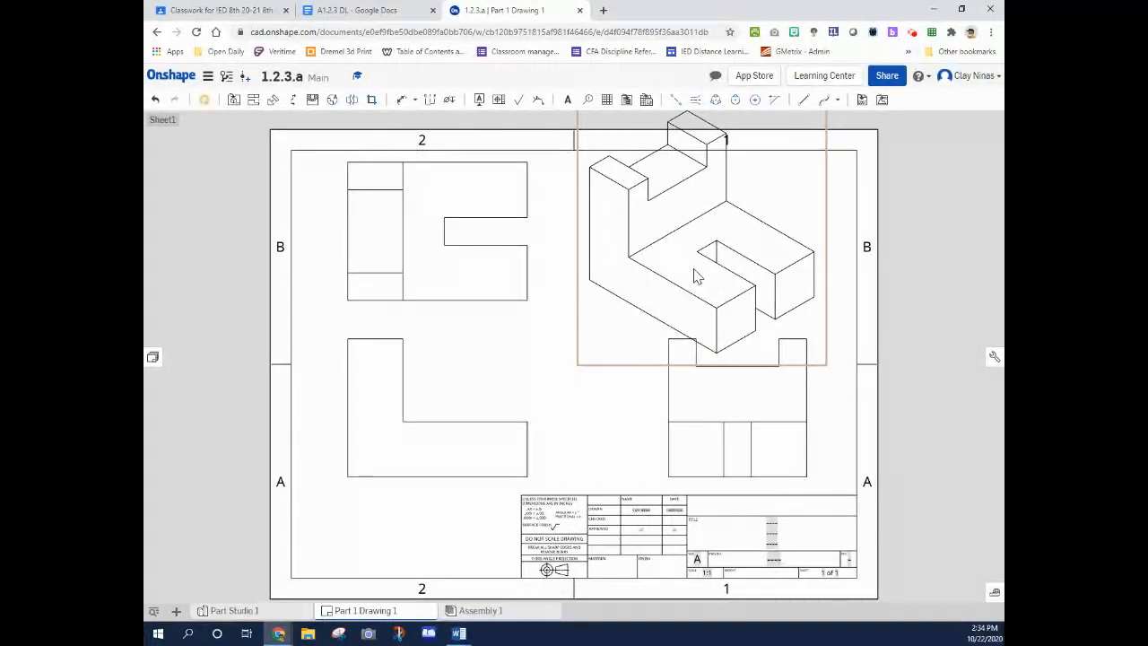
Set the isometric view's scale to 1:2 and display that view shaded
double_click(826, 254)
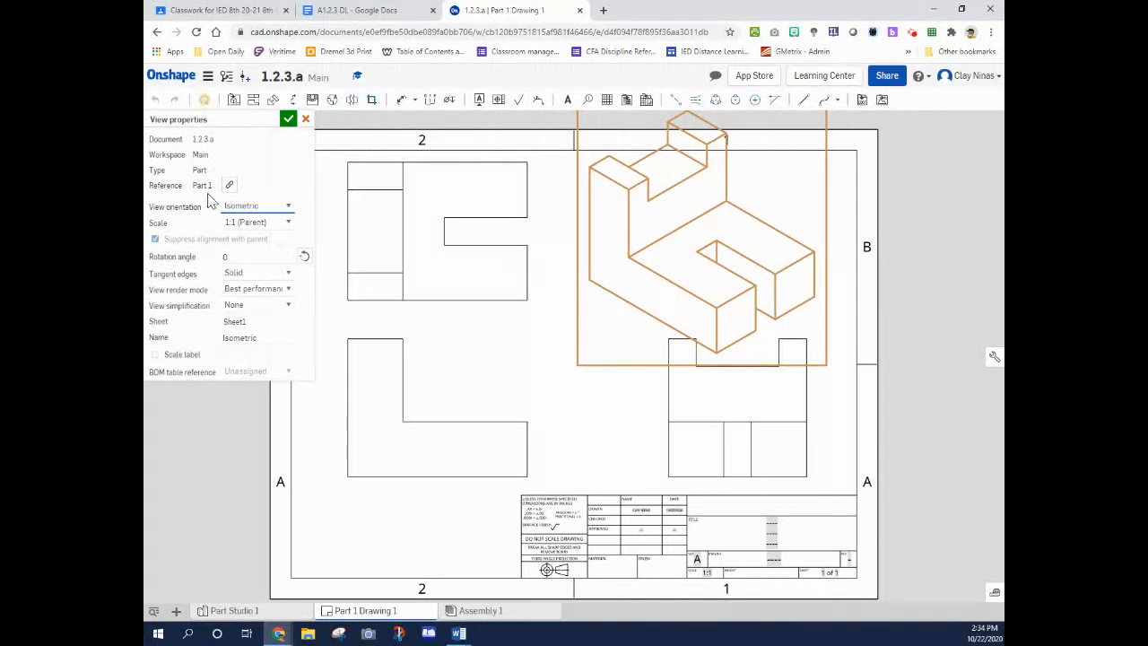
left_click(288, 224)
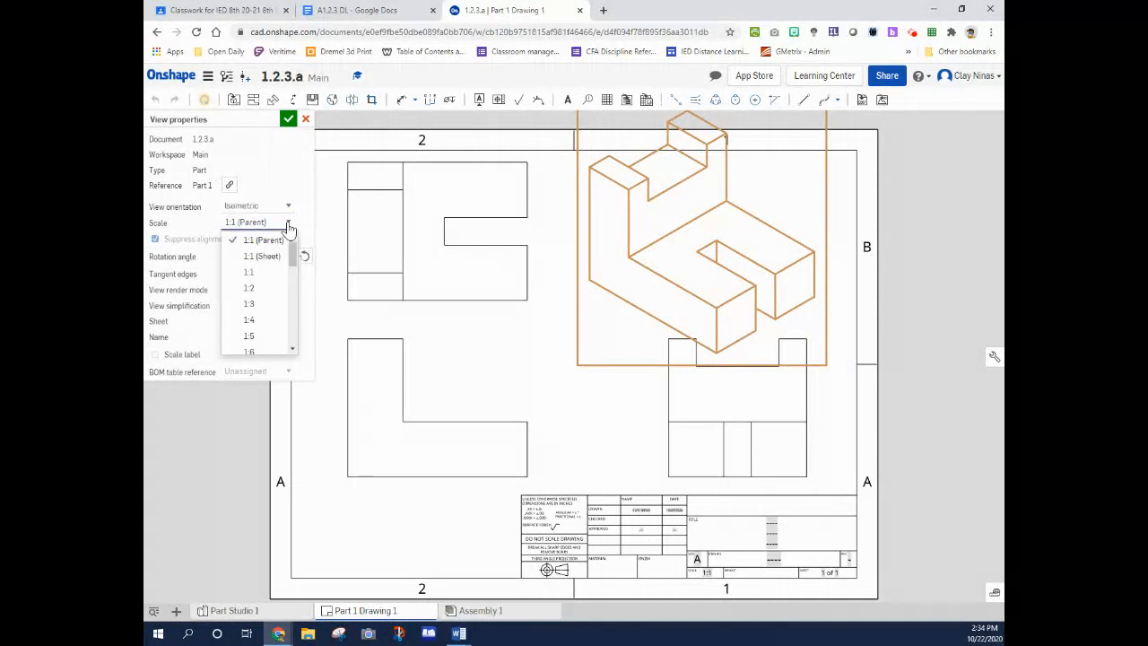
left_click(263, 288)
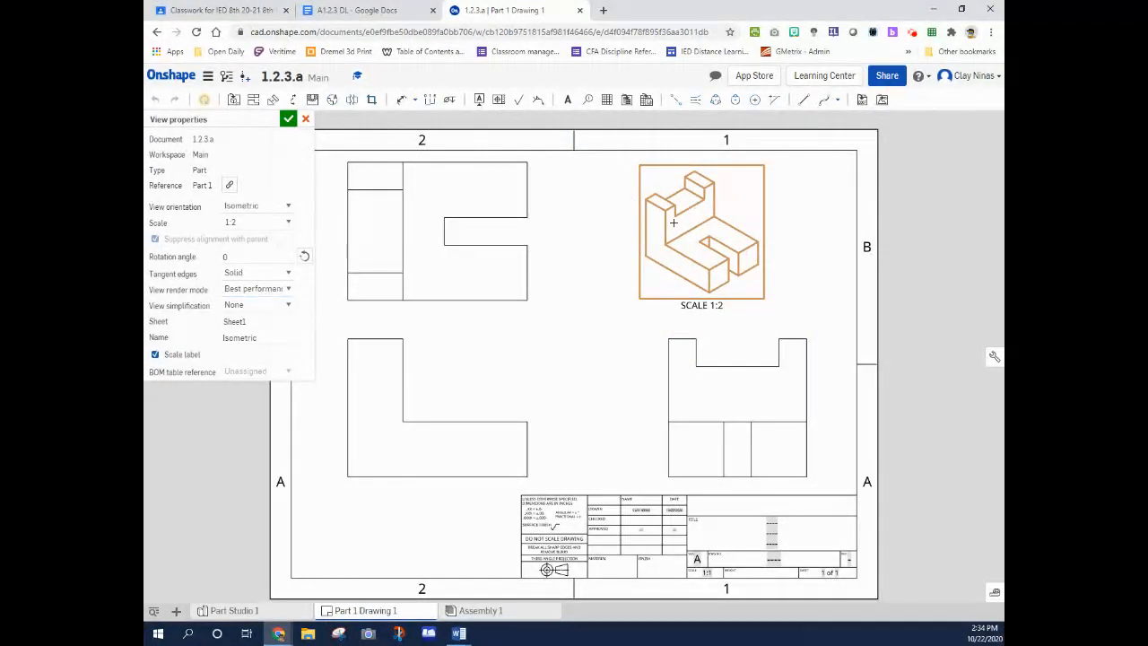
left_click(288, 119)
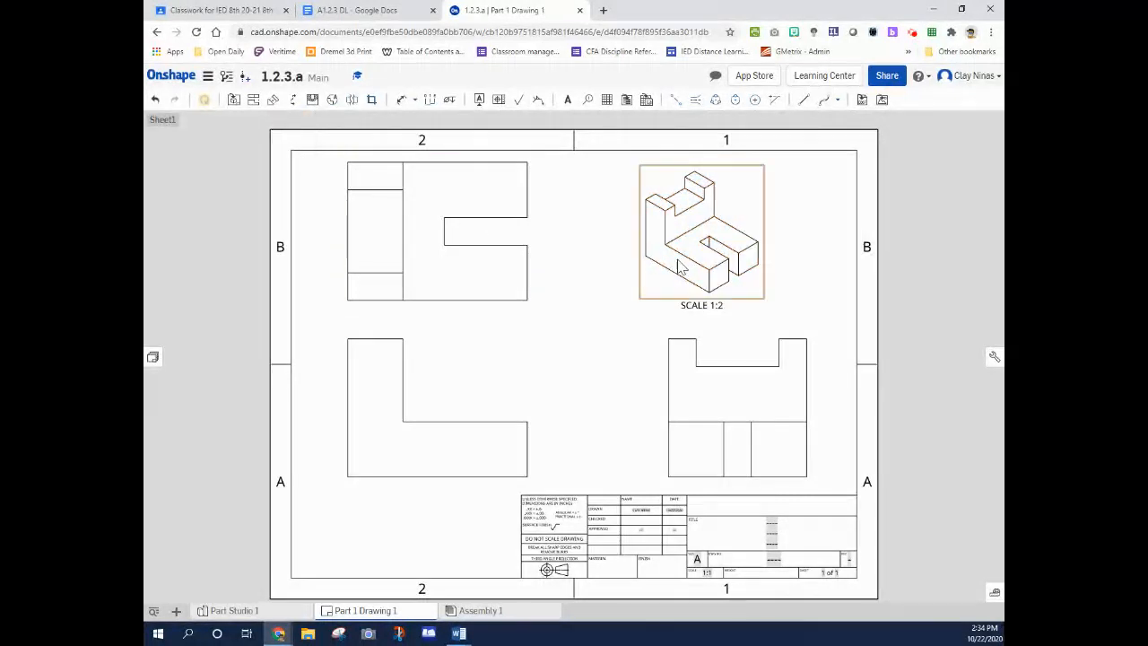
right_click(762, 289)
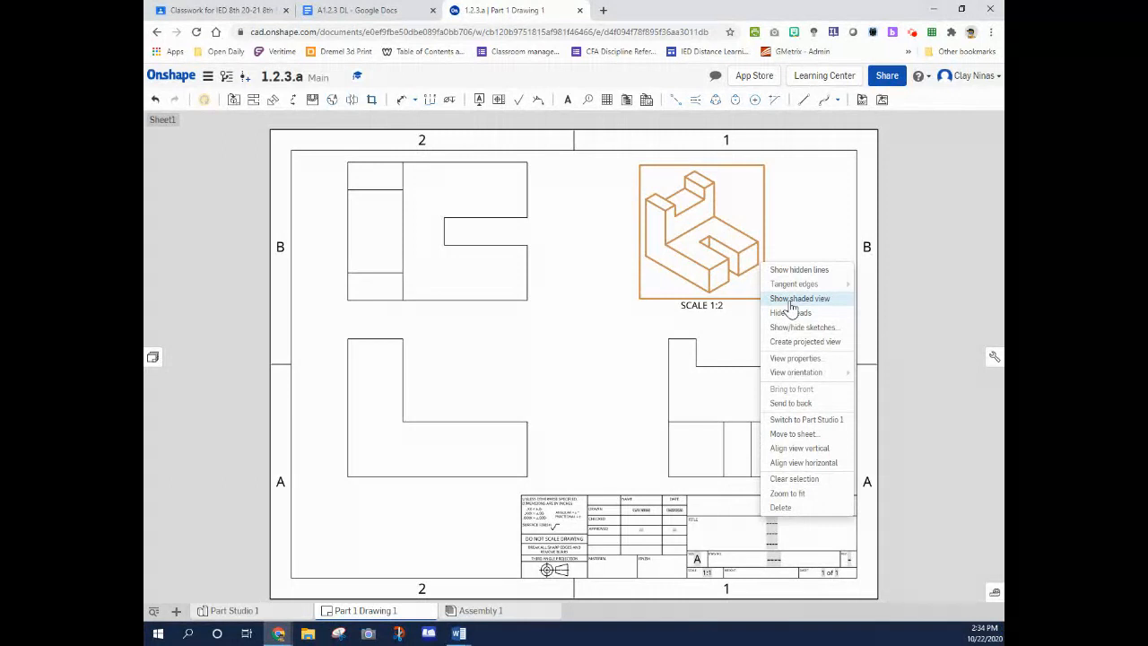
left_click(790, 301)
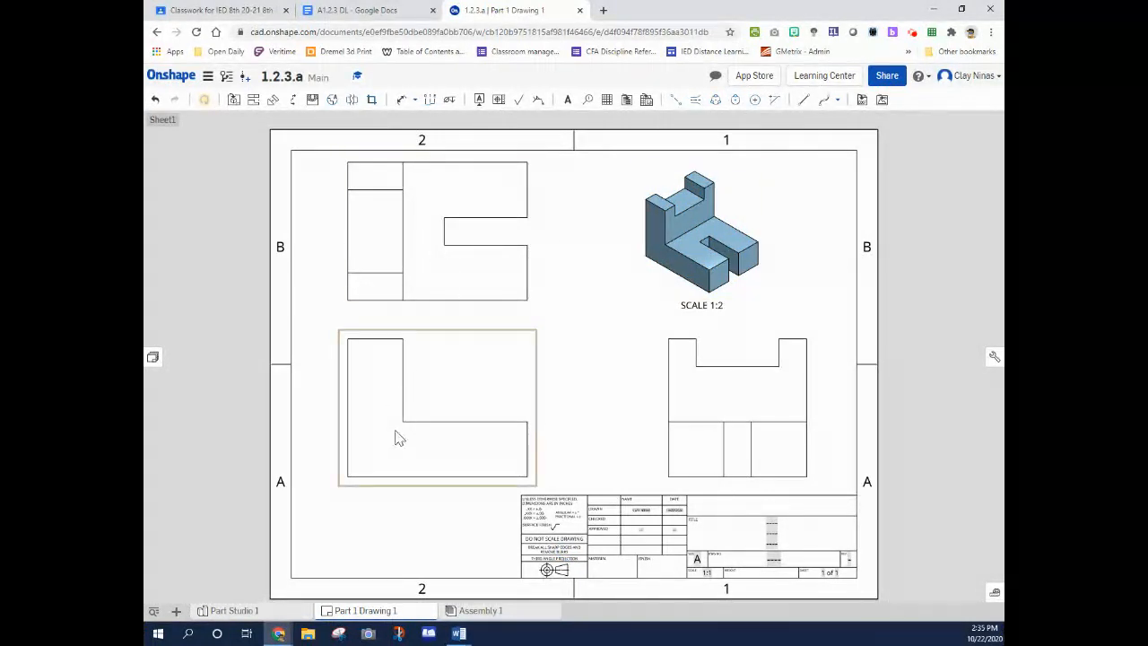
Show the hidden lines in the front view
right_click(513, 359)
mouse_move(534, 377)
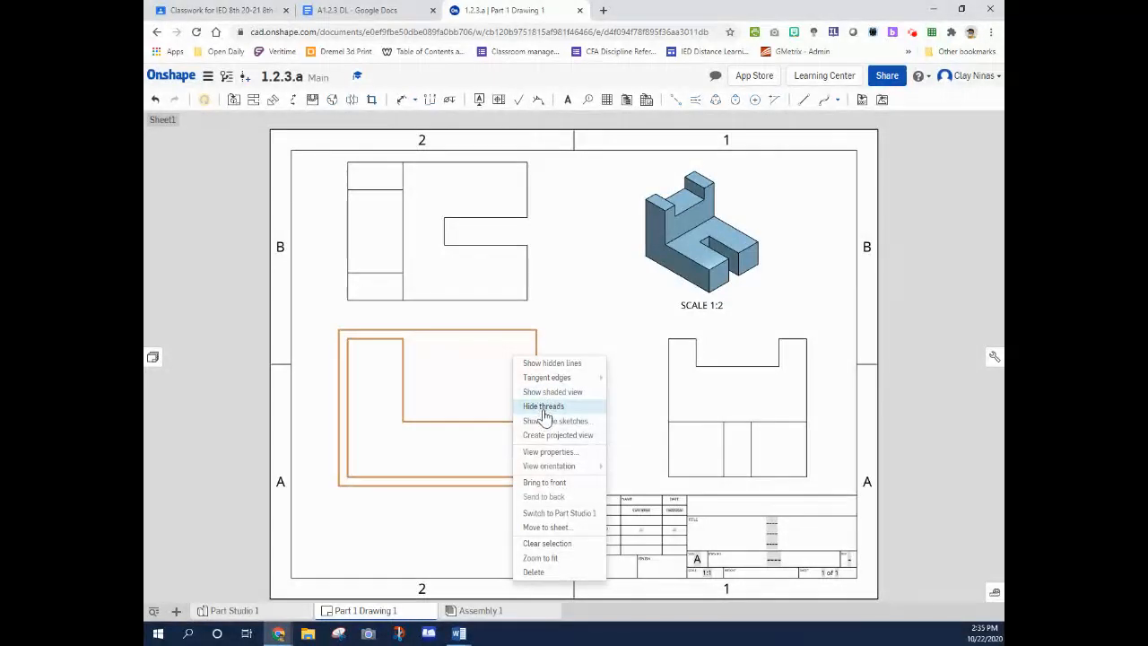
mouse_move(544, 467)
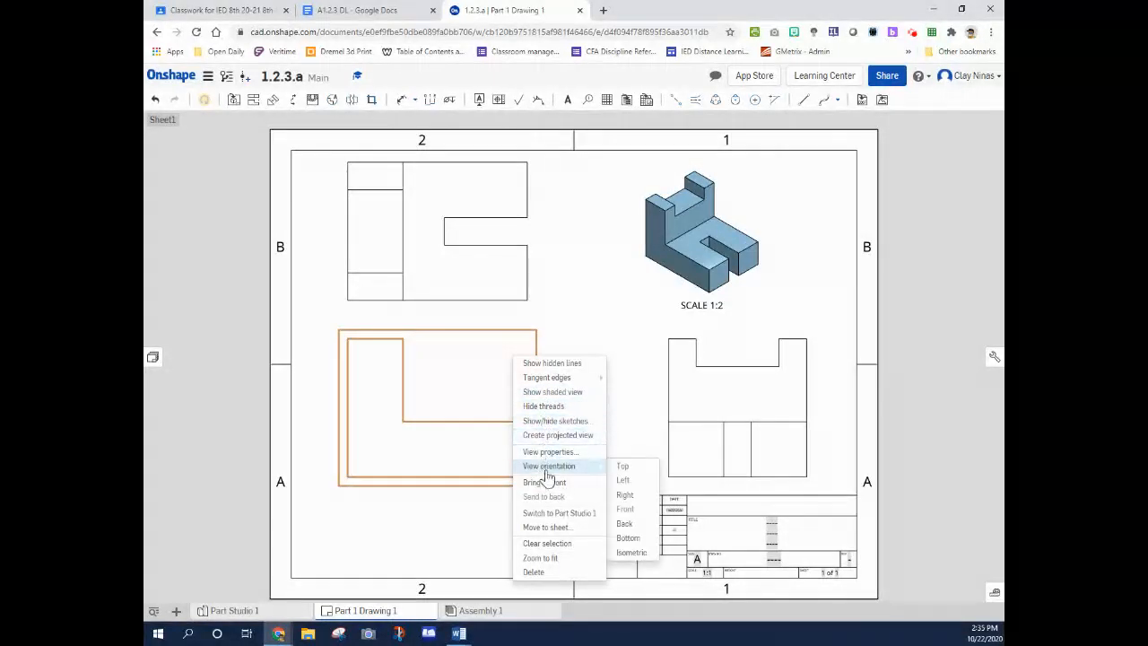
left_click(584, 369)
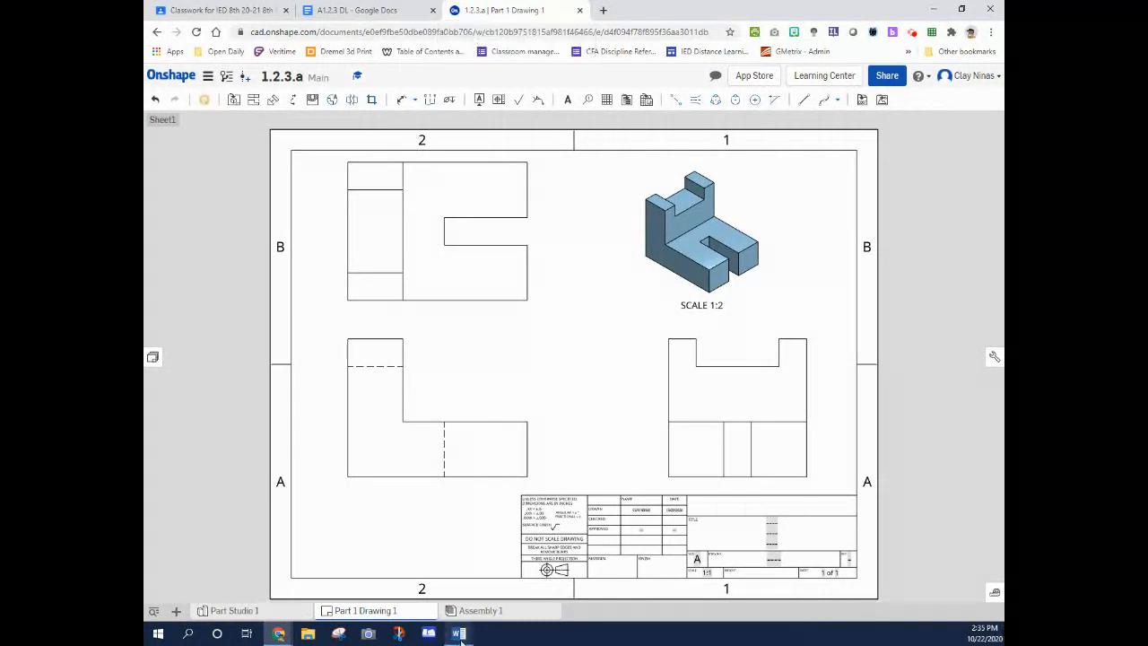
Delete the drawing Part 1 Drawing 1 and return to Part Studio 1
right_click(394, 613)
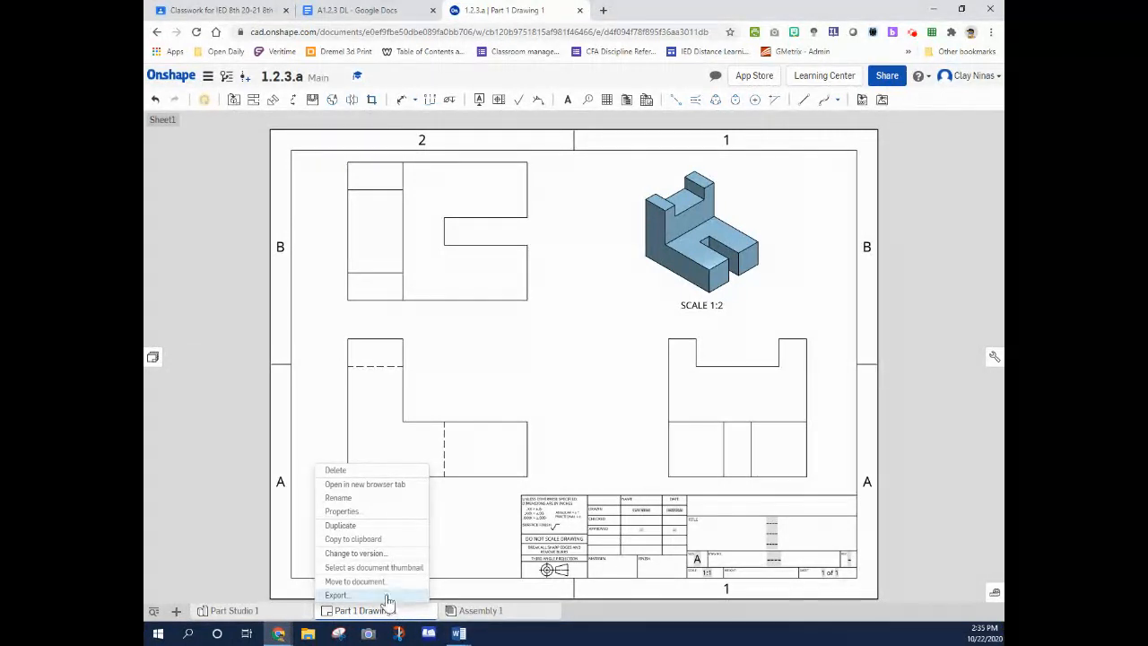
left_click(385, 473)
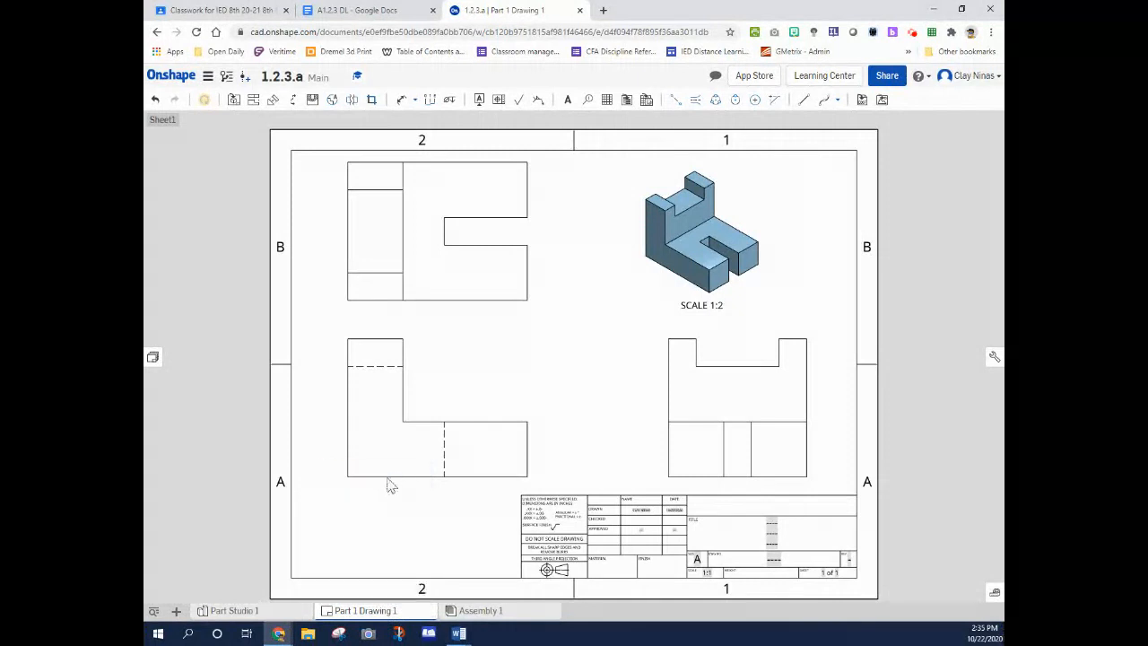
left_click(234, 610)
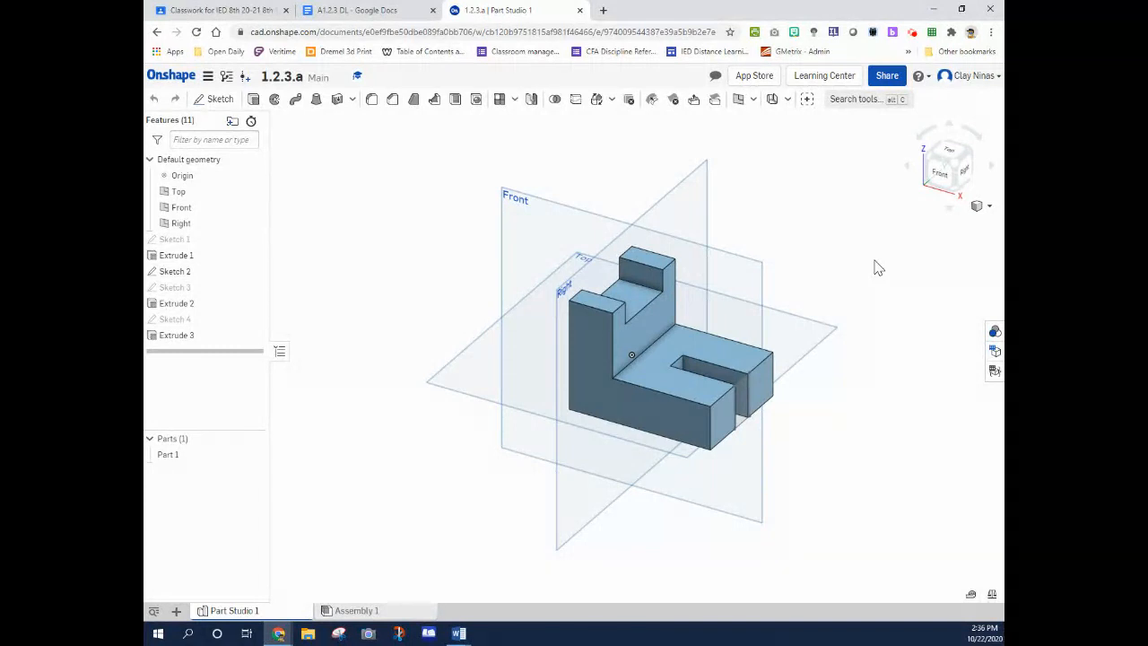
Create a new drawing of Part 1 from the ANSI_A_INCH.dwt template with four views
right_click(167, 455)
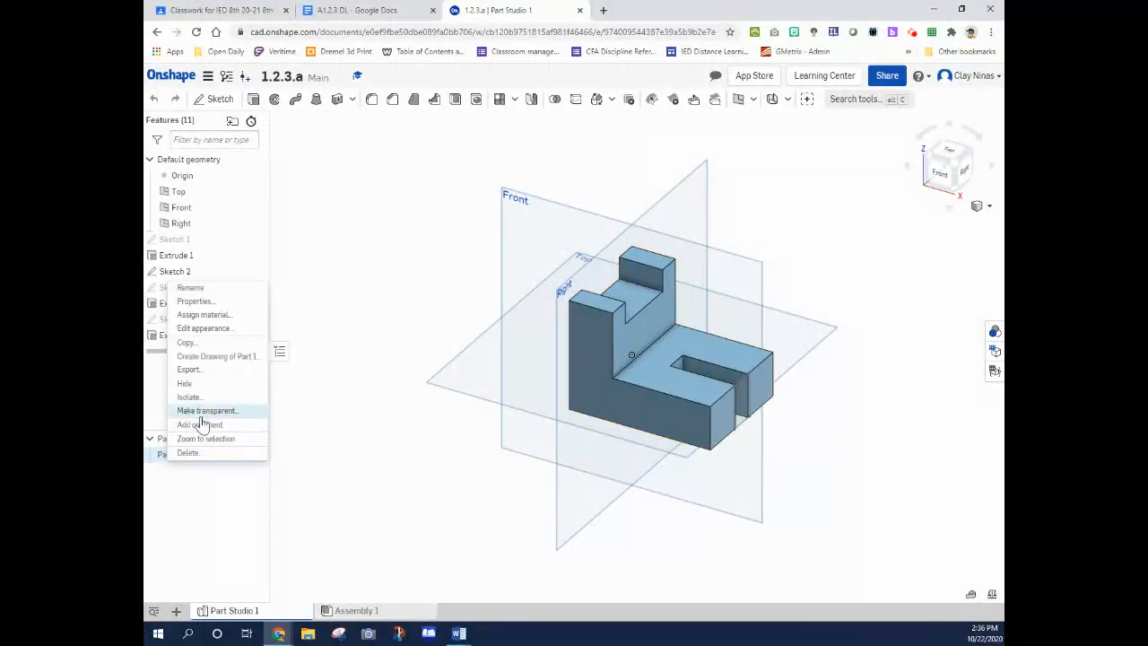
left_click(220, 356)
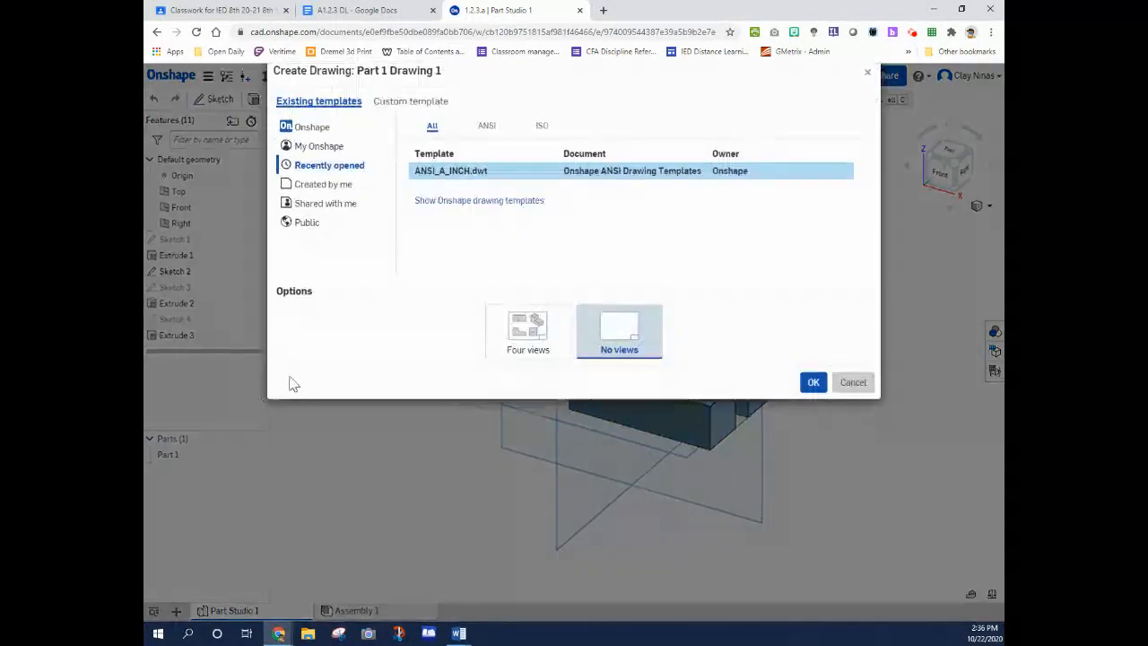
left_click(528, 357)
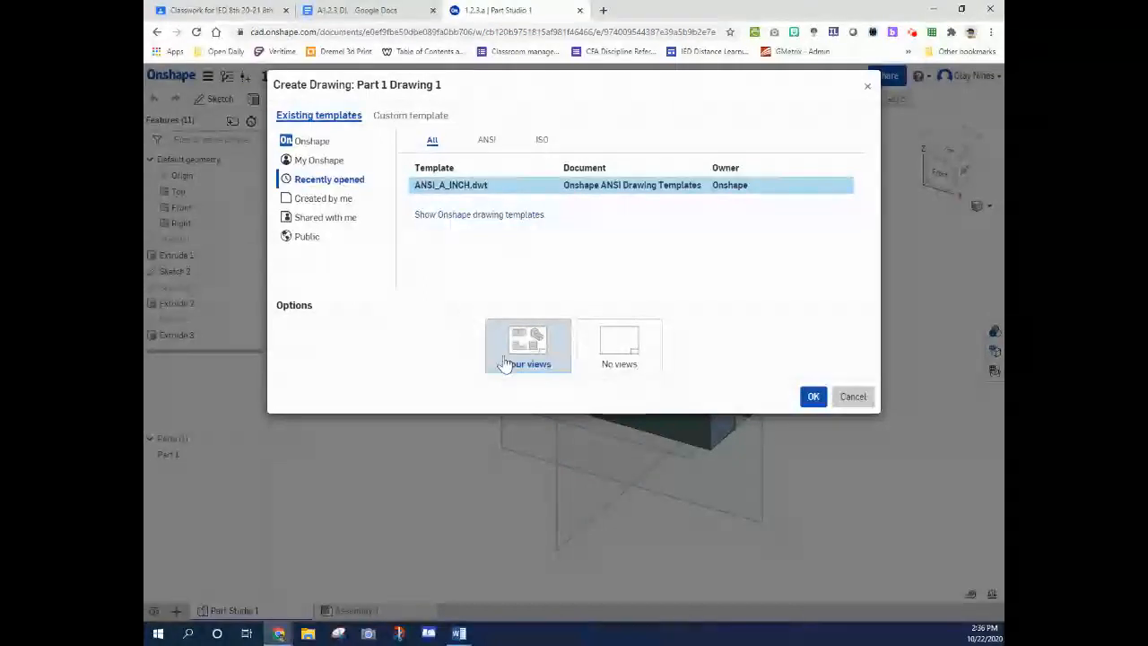
left_click(810, 397)
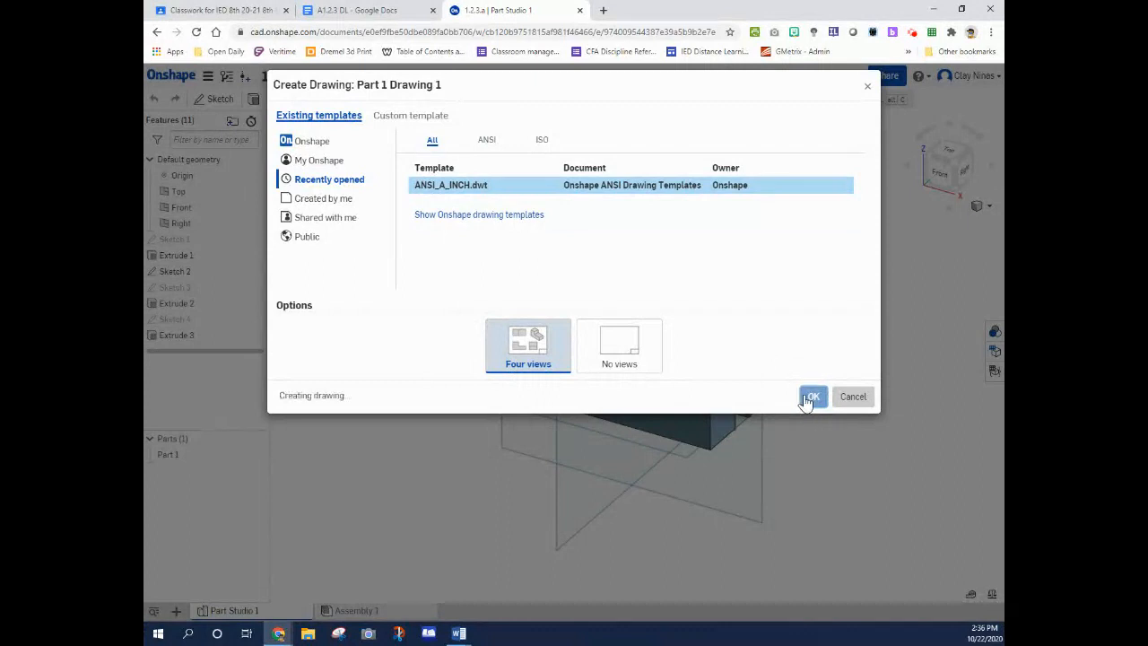